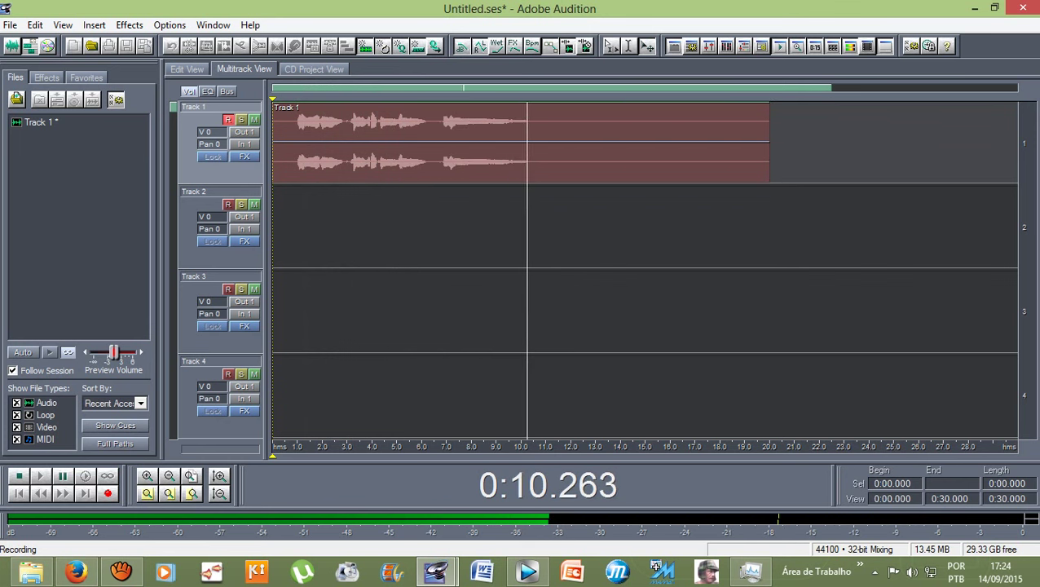
Step: Stop recording on Track 1 and trim the clip's end back to about 11 seconds
{"action": "key", "text": "space"}
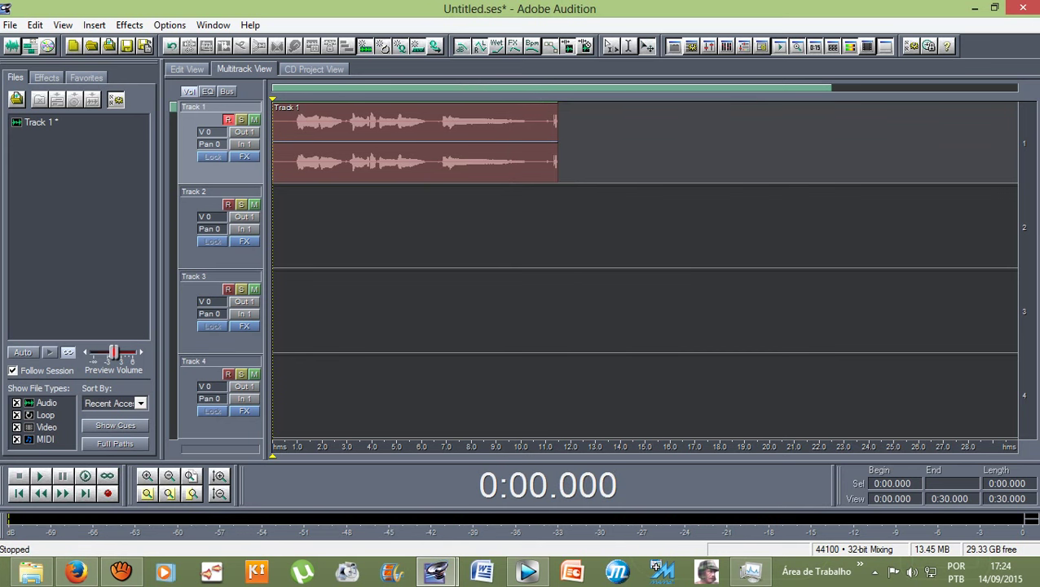
{"action": "left_click", "coordinate": [414, 143]}
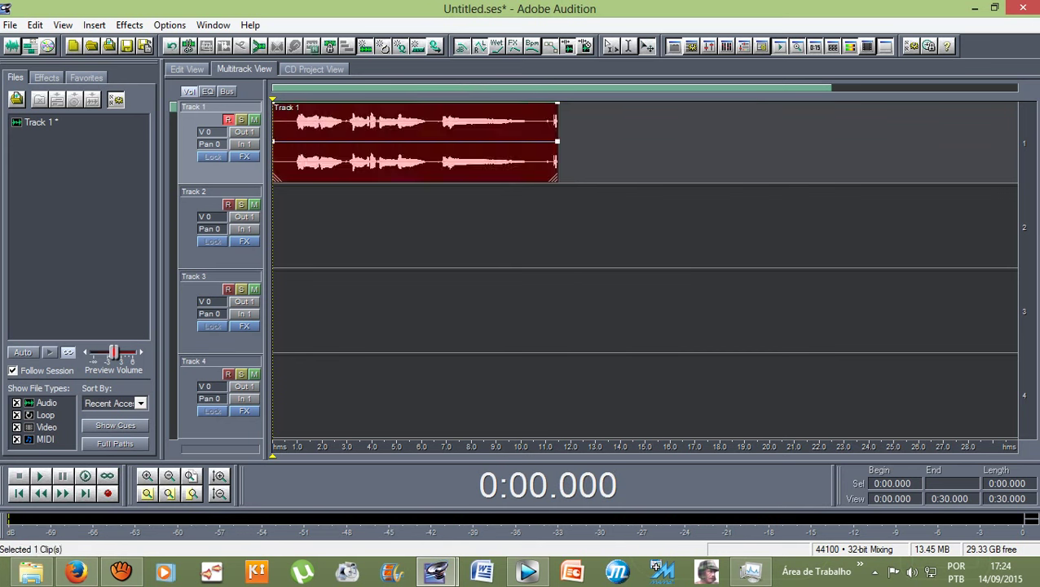
{"action": "left_click_drag", "start_coordinate": [555, 177], "coordinate": [543, 176]}
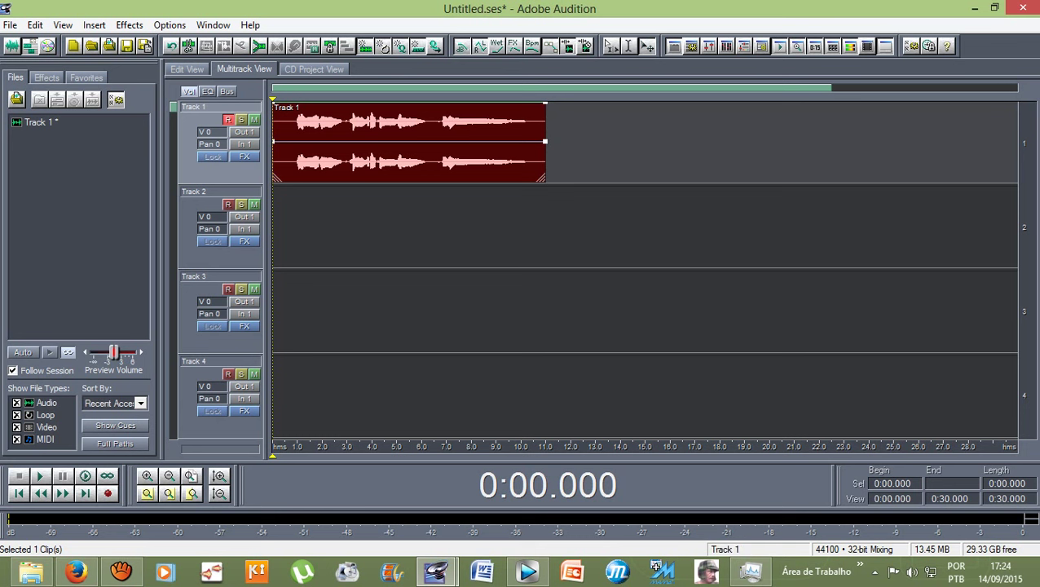
Step: Open the Track 1 clip in Edit View and listen to the recording from about 0:00.442
{"action": "double_click", "coordinate": [356, 163]}
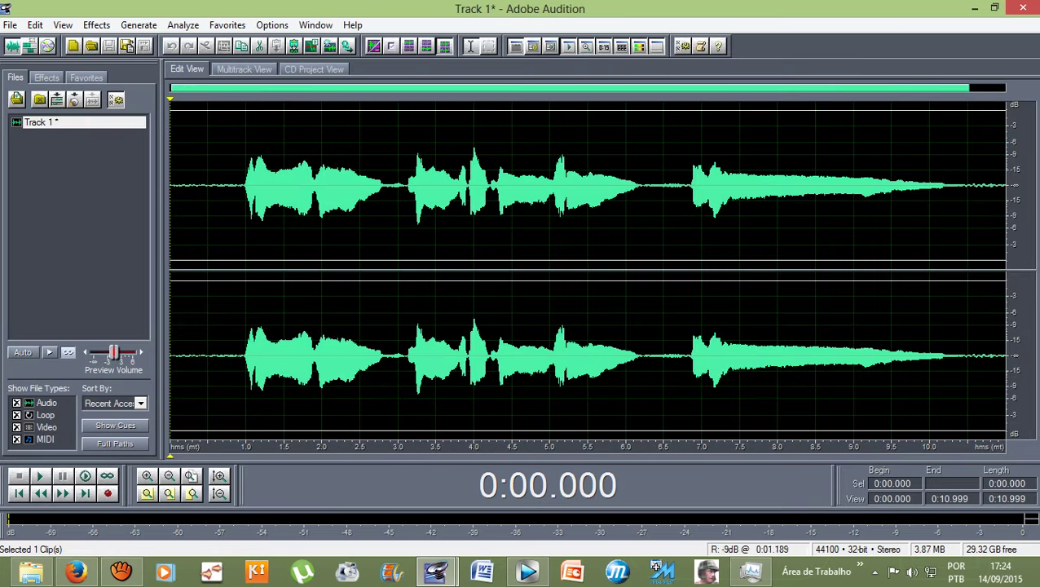
{"action": "left_click", "coordinate": [240, 187]}
{"action": "left_click", "coordinate": [235, 187]}
{"action": "key", "text": "space"}
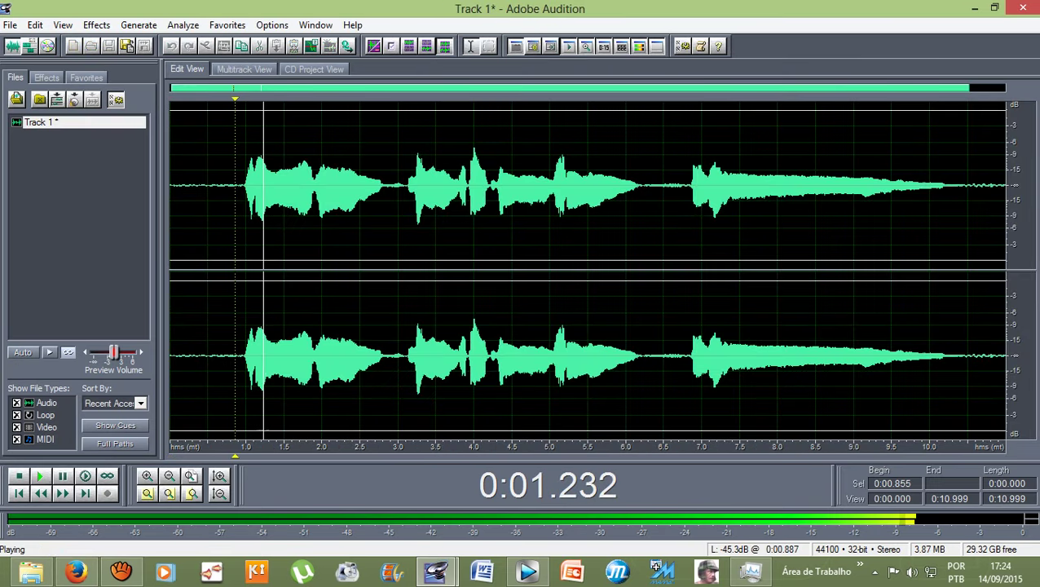
{"action": "key", "text": "space"}
{"action": "left_click", "coordinate": [220, 187]}
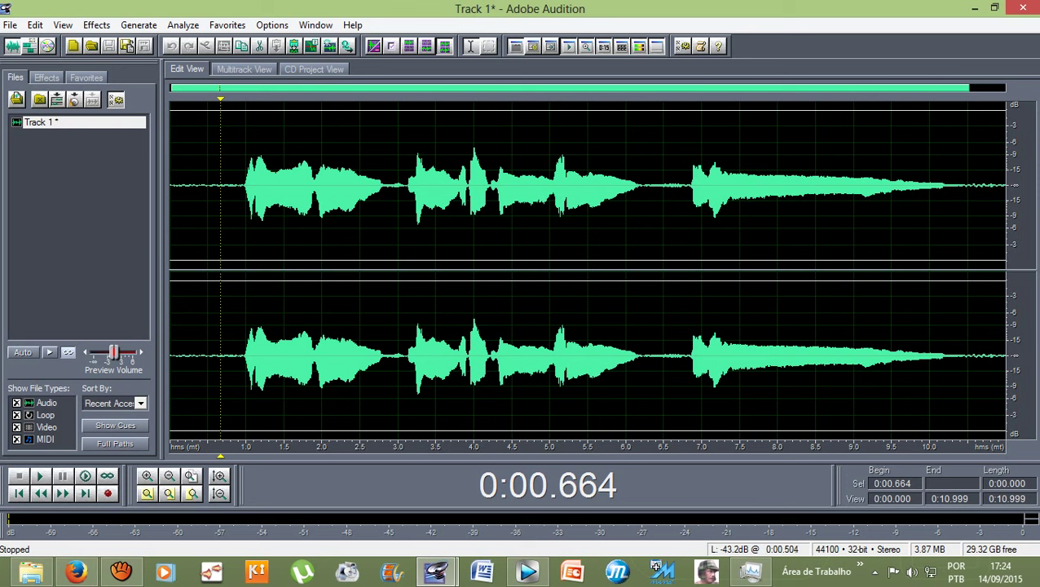
{"action": "left_click", "coordinate": [204, 187]}
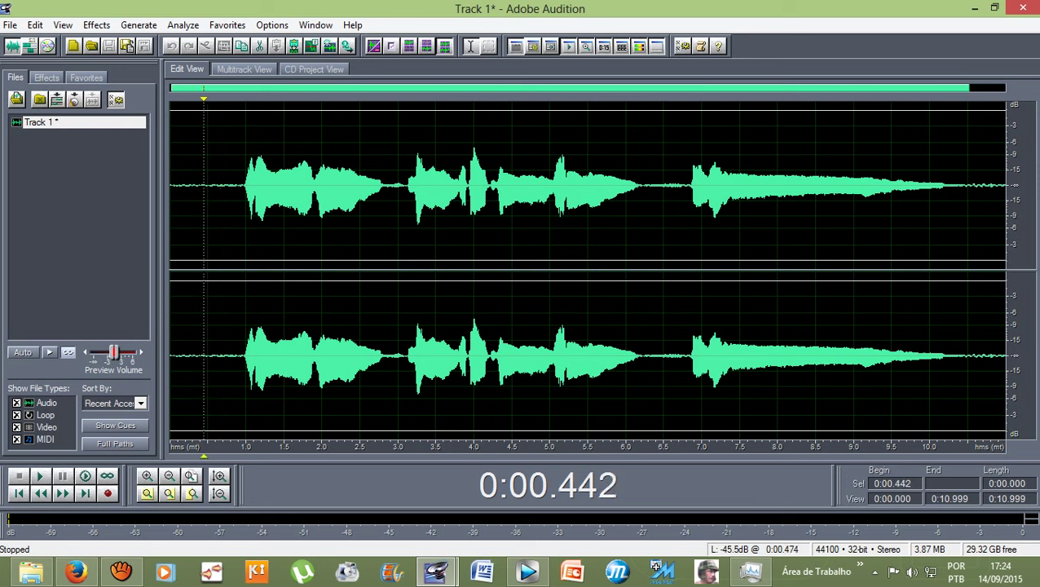
{"action": "key", "text": "space"}
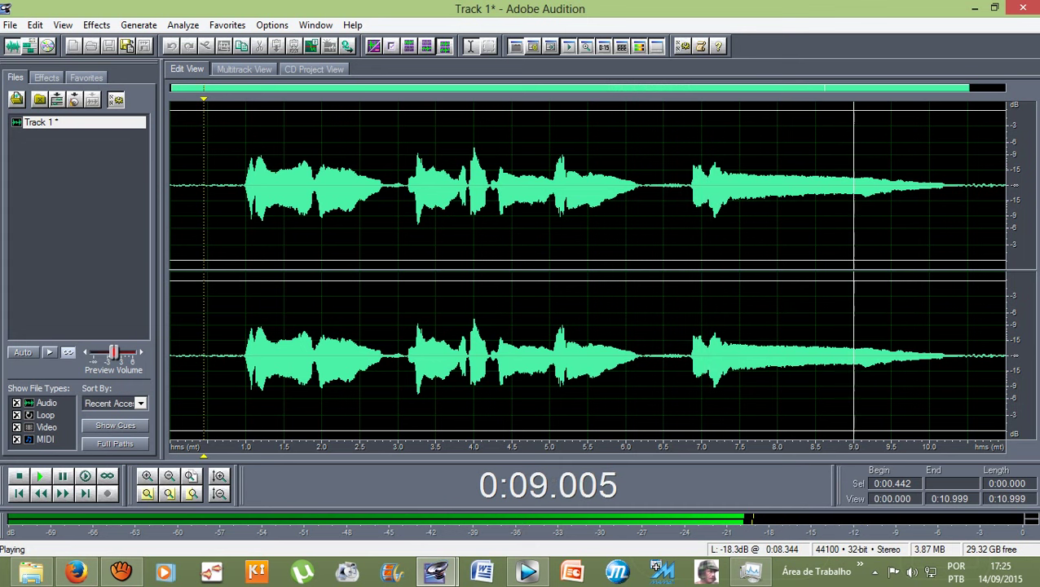
{"action": "key", "text": "space"}
{"action": "left_click", "coordinate": [664, 185]}
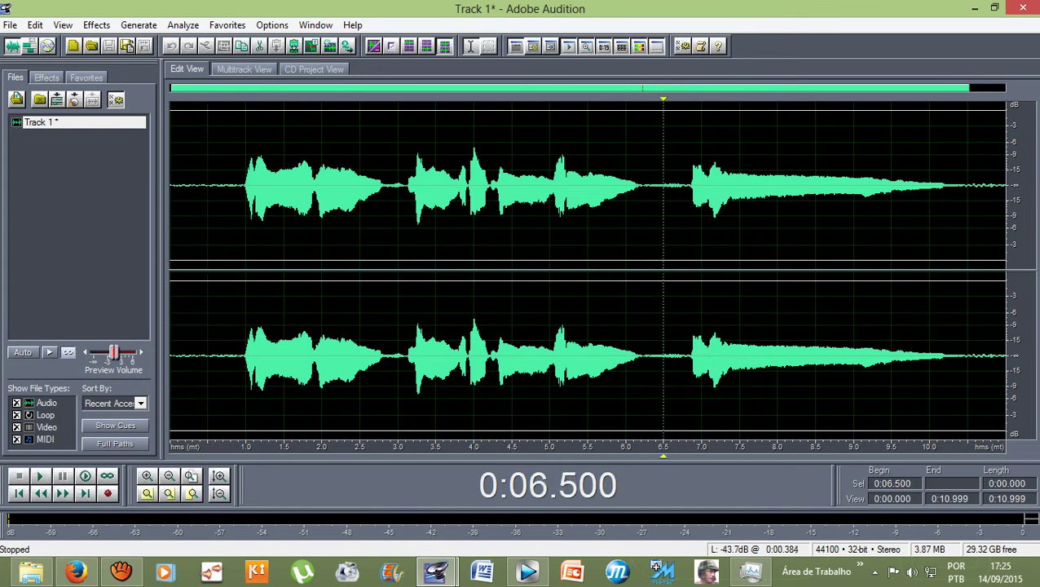
Step: Delete the stray noise at the end of the recording, from 0:11.177 to 0:11.500
{"action": "left_click", "coordinate": [247, 186]}
{"action": "left_click", "coordinate": [236, 186]}
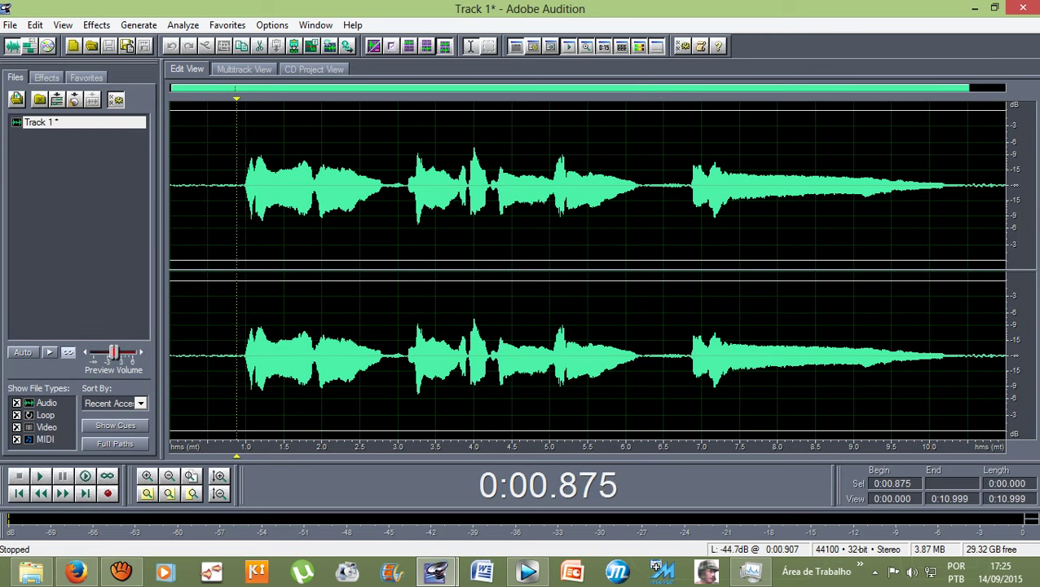
{"action": "left_click_drag", "start_coordinate": [240, 185], "coordinate": [1008, 186]}
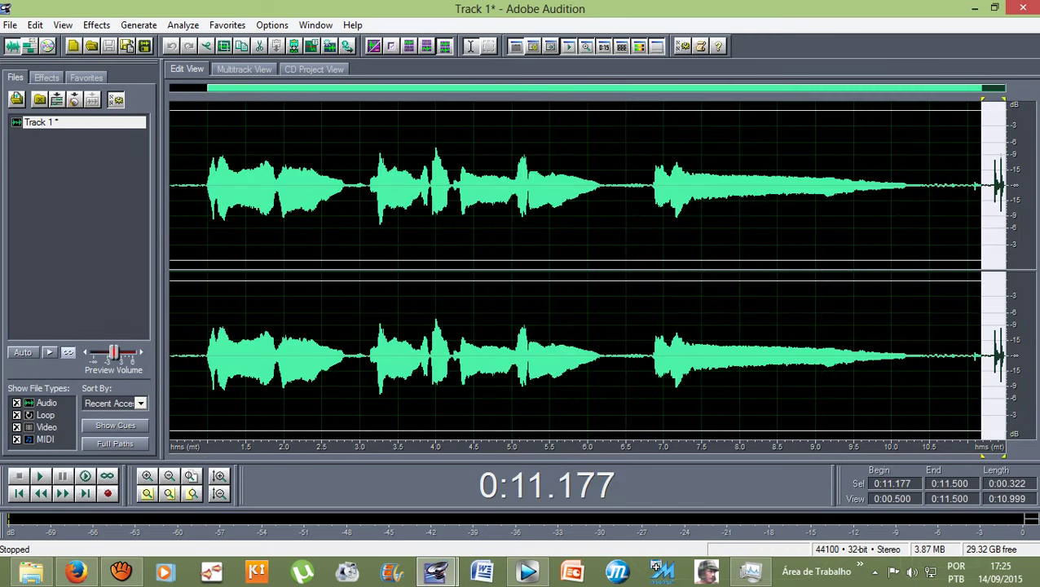
{"action": "key", "text": "Delete"}
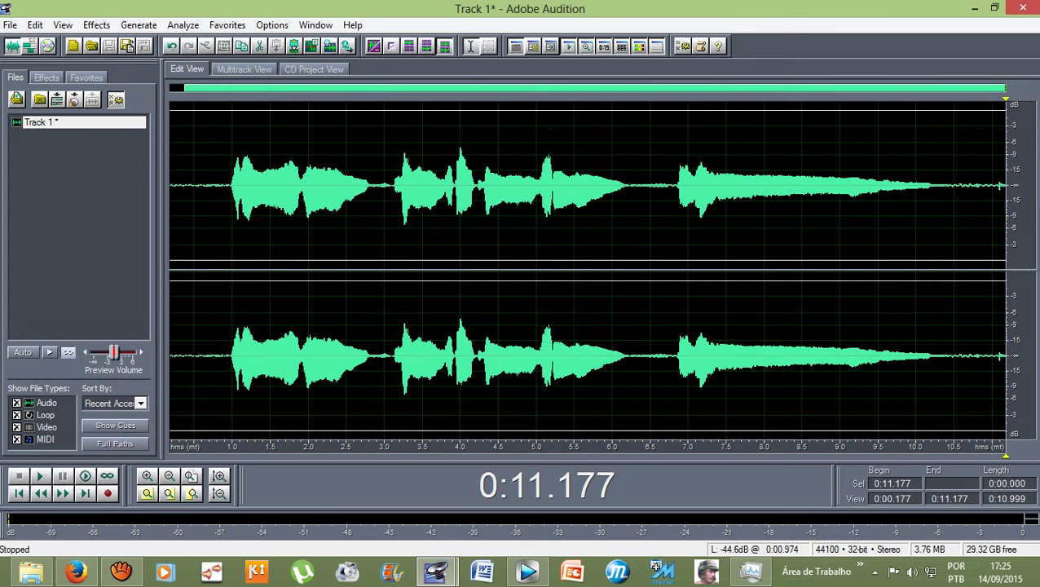
Step: Apply Pitch Correction to the vocals from 0:00.922 to 0:11.177
{"action": "left_click_drag", "start_coordinate": [226, 185], "coordinate": [1006, 184]}
{"action": "left_click", "coordinate": [96, 24]}
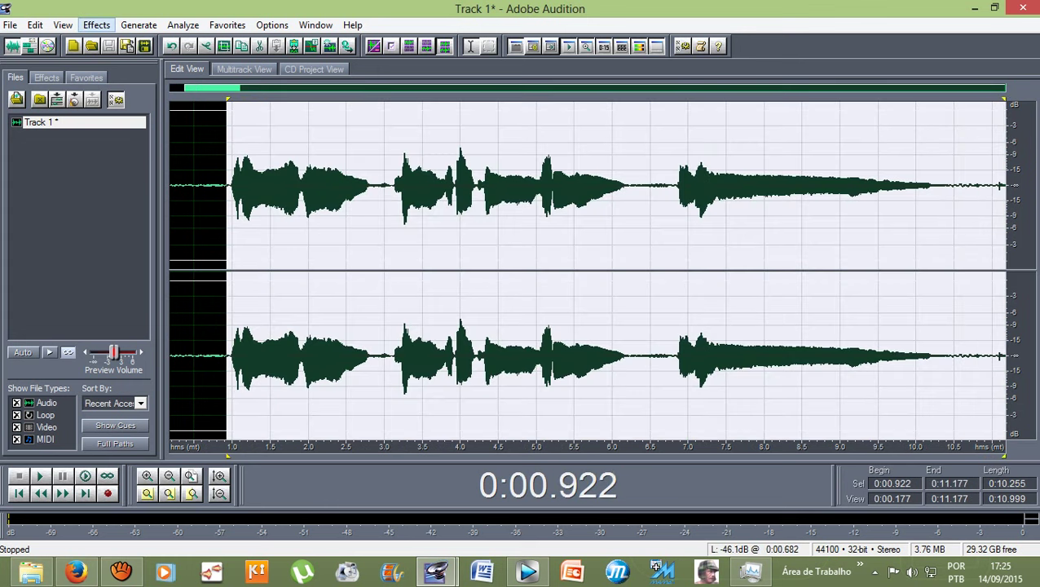
{"action": "mouse_move", "coordinate": [130, 182]}
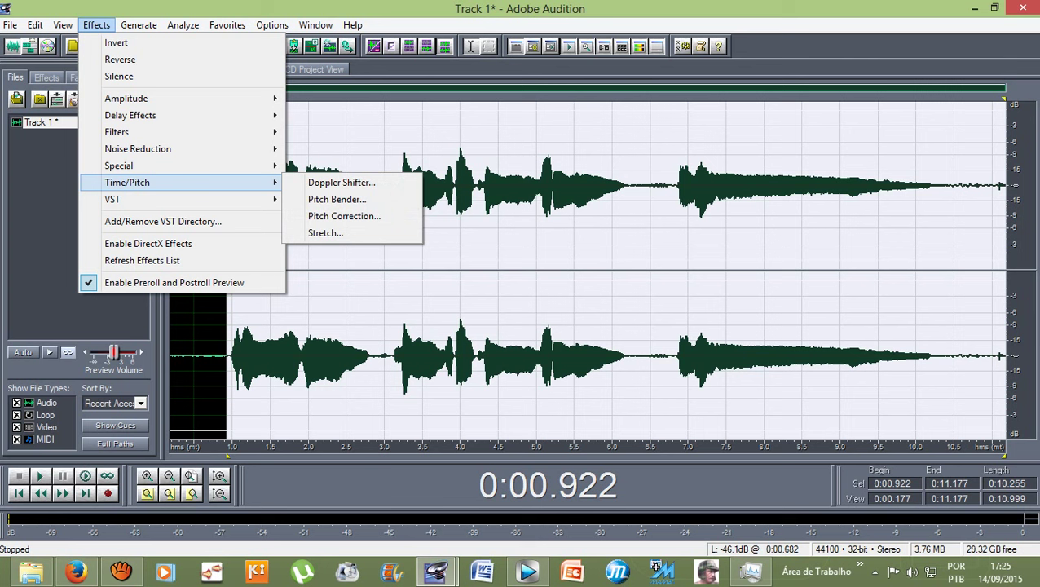
{"action": "left_click", "coordinate": [96, 25]}
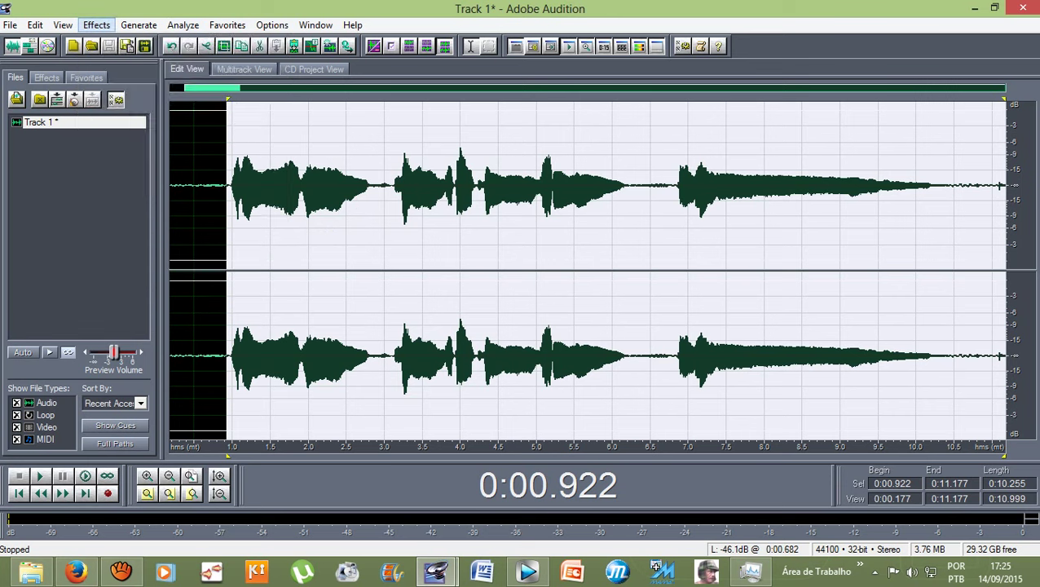
{"action": "left_click", "coordinate": [96, 24]}
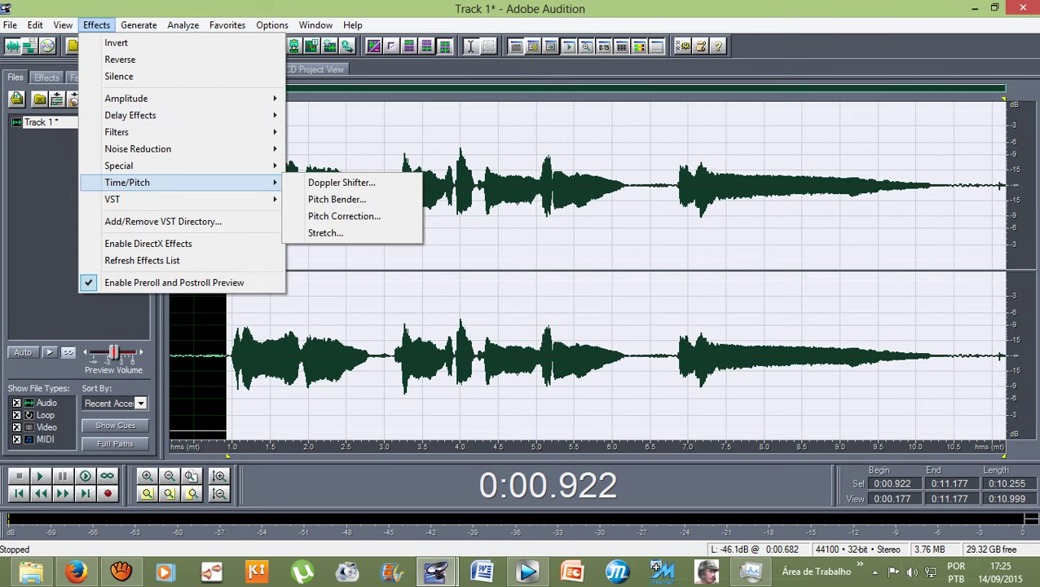
{"action": "left_click", "coordinate": [343, 216]}
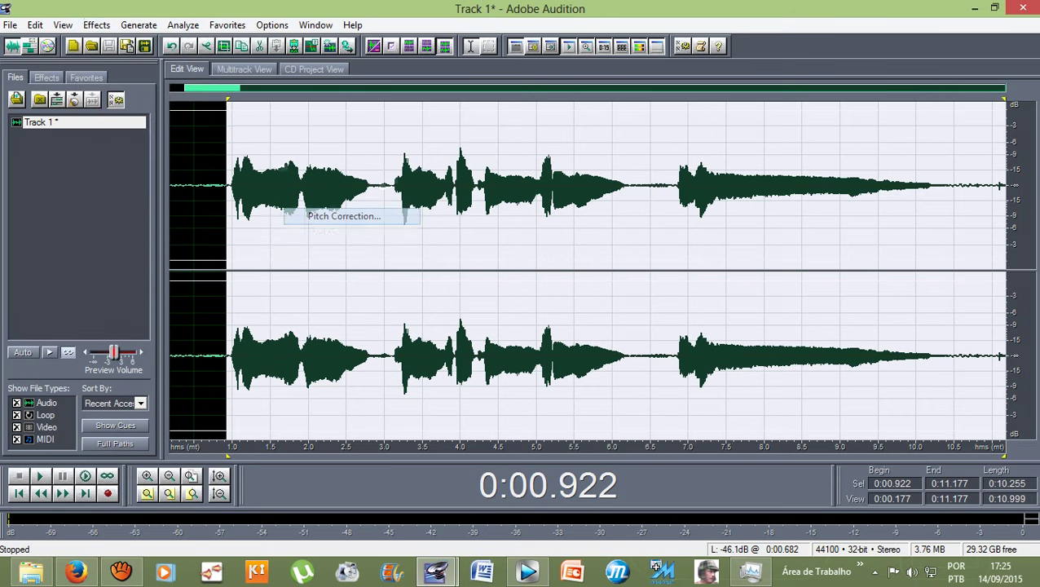
{"action": "key", "text": "Return"}
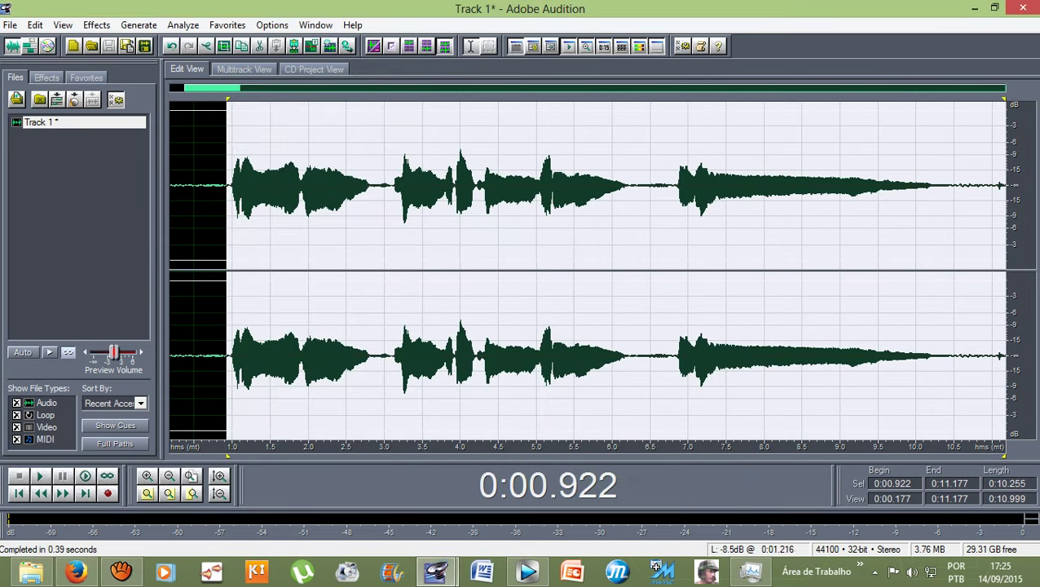
Step: Play the pitch-corrected recording from about 0:00.701
{"action": "left_click", "coordinate": [210, 186]}
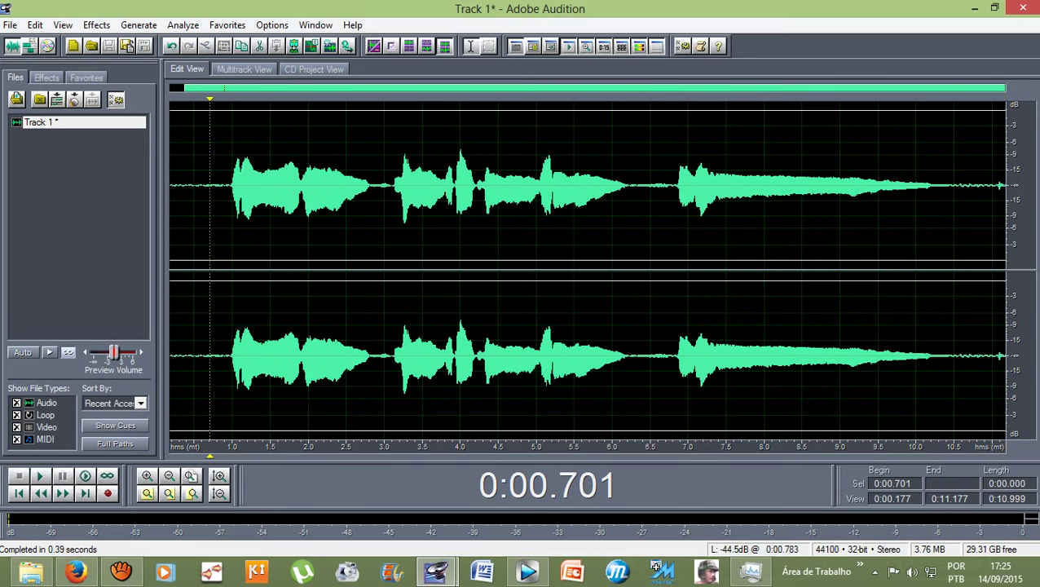
{"action": "key", "text": "space"}
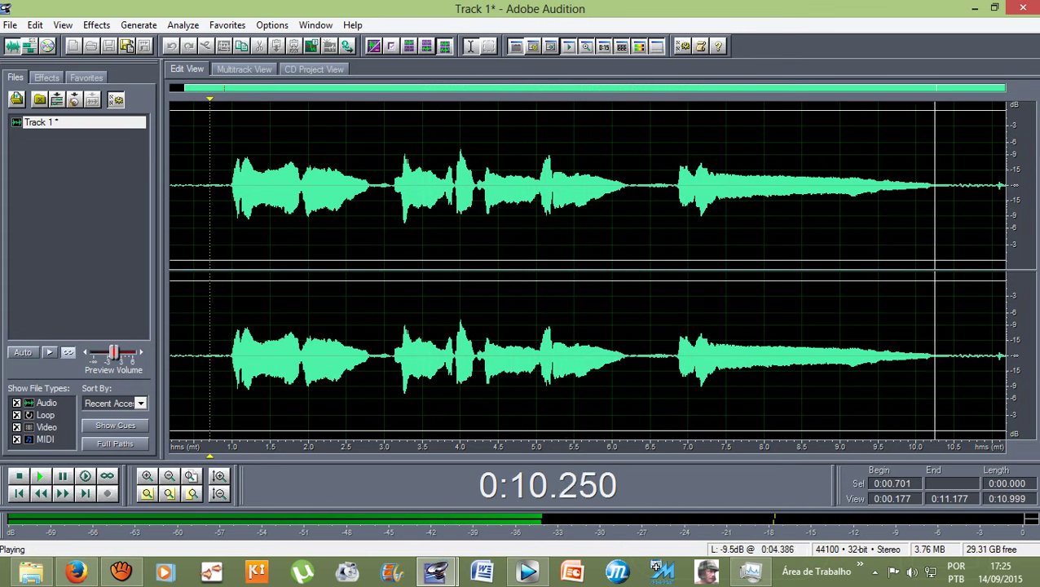
{"action": "key", "text": "space"}
Step: Apply Pitch Correction to only the last vocal phrase, from 0:06.860 to 0:11.177
{"action": "left_click_drag", "start_coordinate": [678, 188], "coordinate": [1006, 188]}
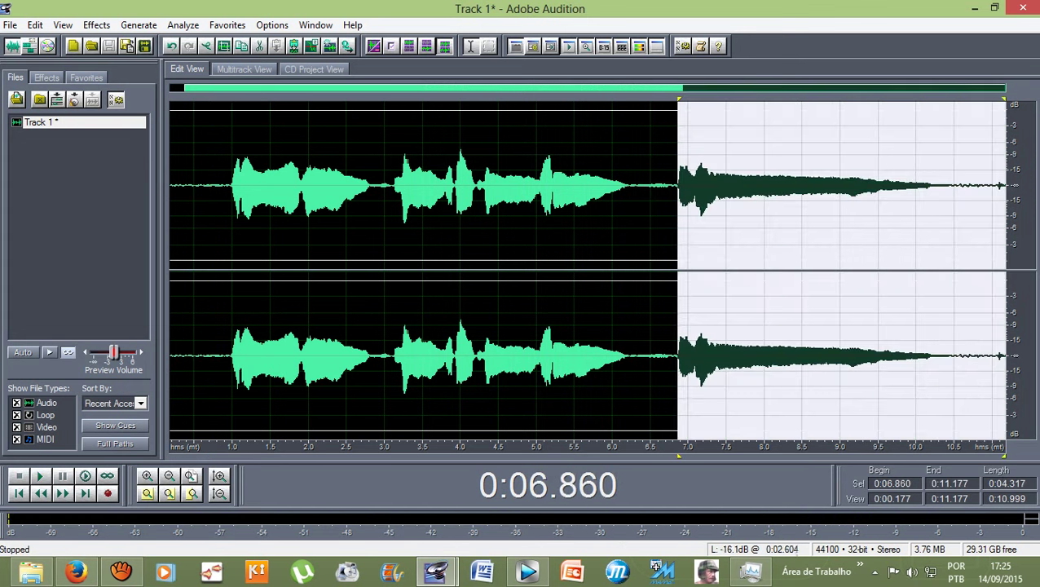
{"action": "left_click", "coordinate": [96, 26]}
{"action": "mouse_move", "coordinate": [127, 183]}
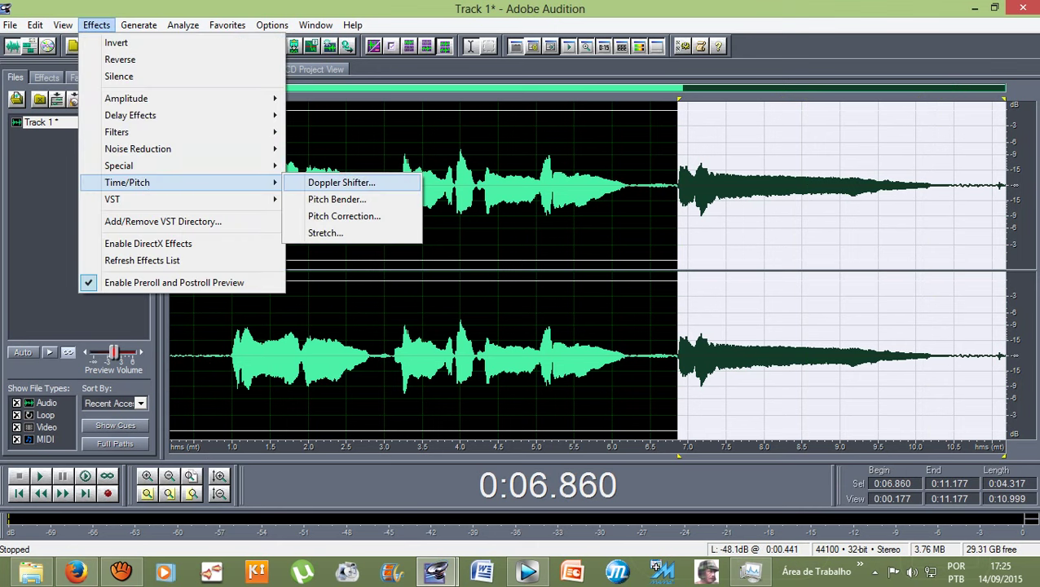
{"action": "left_click", "coordinate": [342, 216]}
{"action": "left_click", "coordinate": [773, 142]}
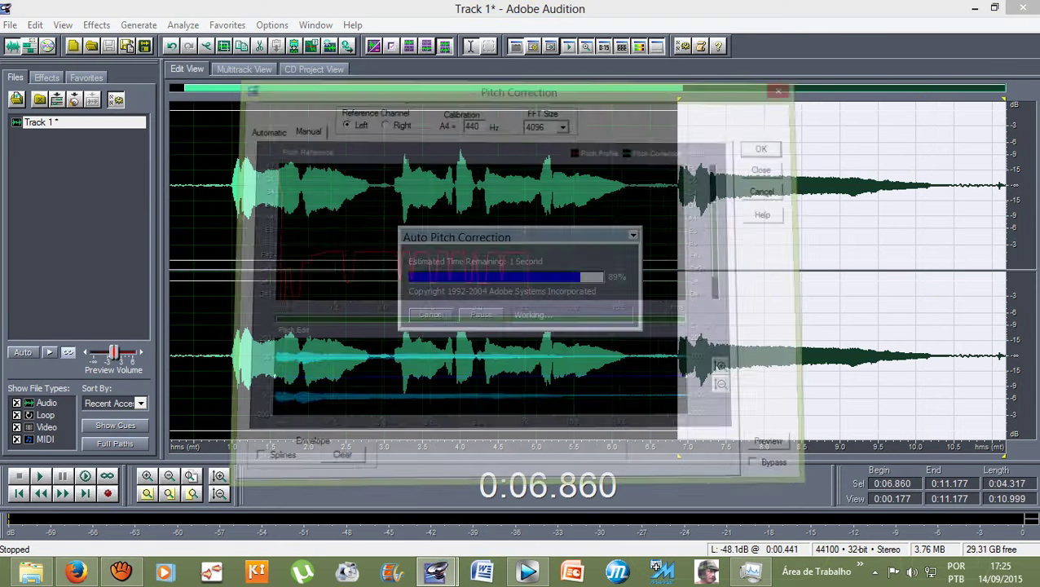
Step: Listen to the corrected last phrase from about 0:06.729
{"action": "left_click", "coordinate": [668, 187]}
{"action": "key", "text": "space"}
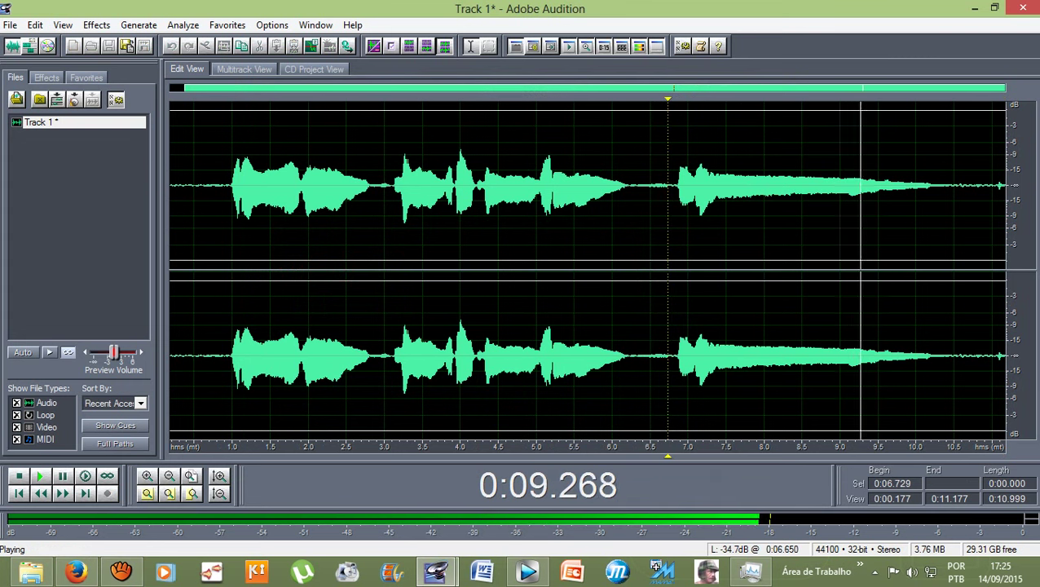
{"action": "key", "text": "space"}
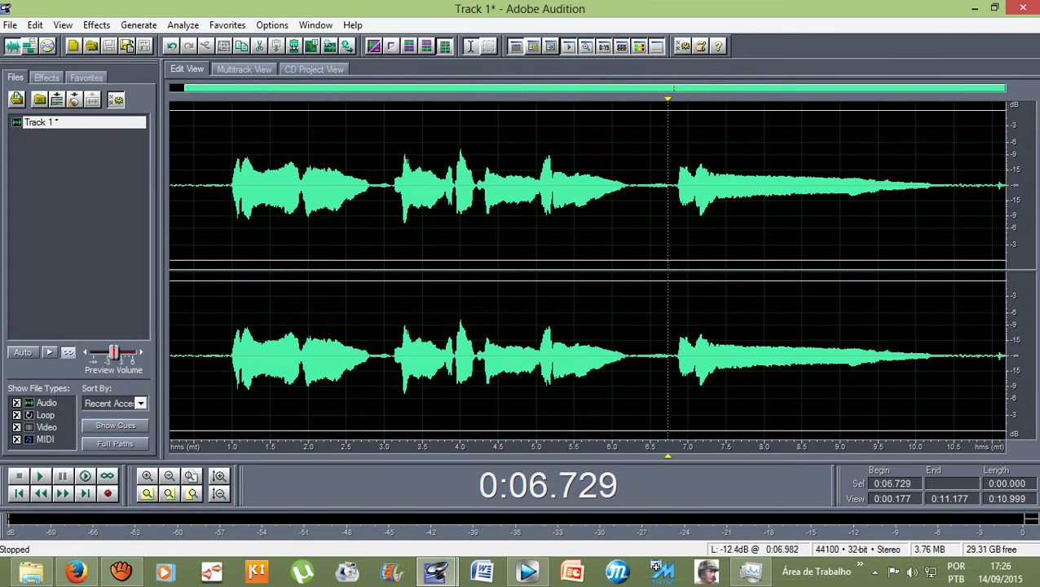
Step: Preview and apply the Canyon echo preset to the last vocal phrase, from 0:06.900 to 0:11.177
{"action": "left_click_drag", "start_coordinate": [681, 204], "coordinate": [1006, 209]}
{"action": "left_click", "coordinate": [96, 26]}
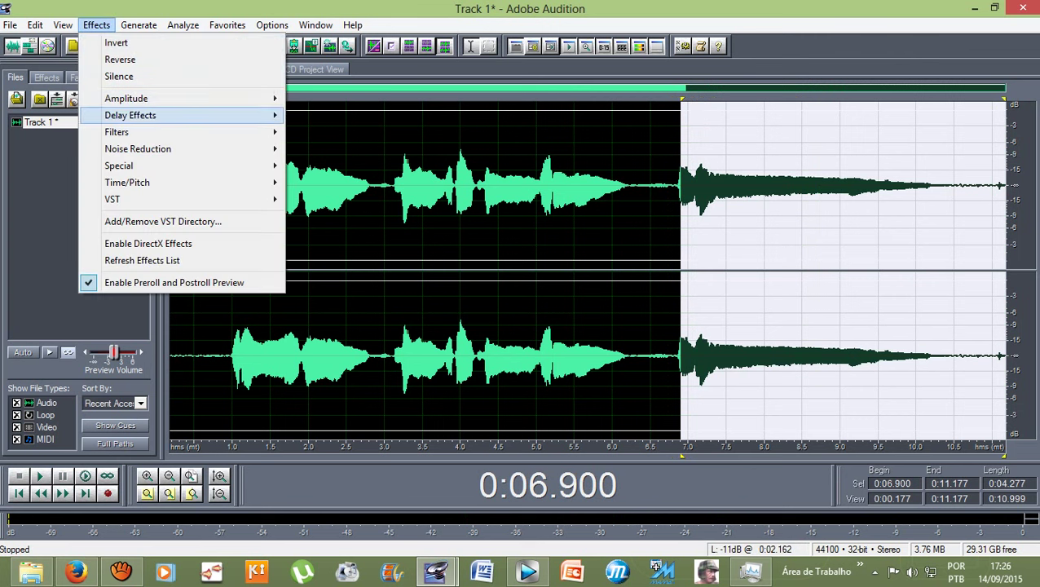
{"action": "mouse_move", "coordinate": [131, 115]}
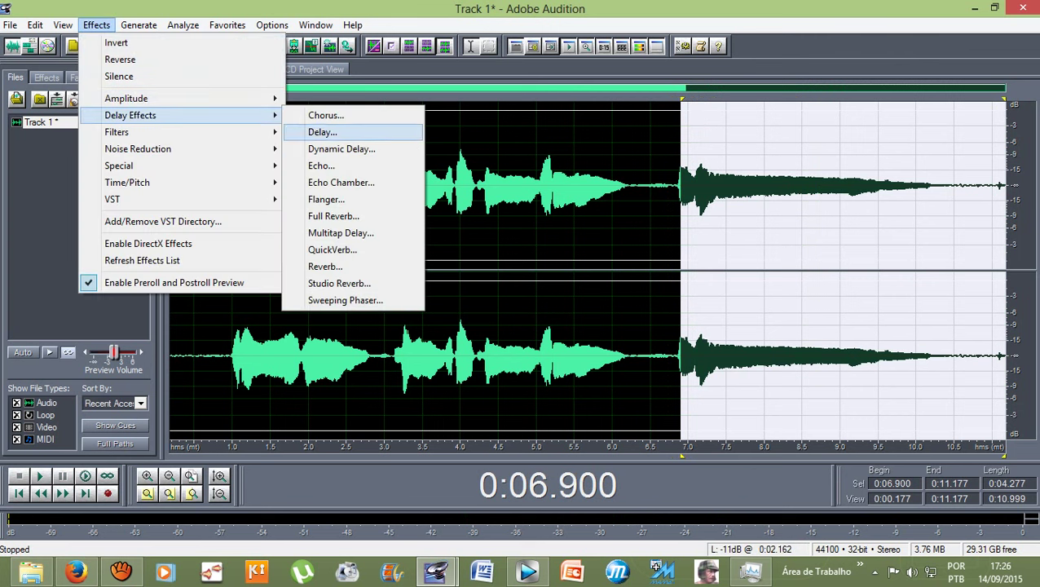
{"action": "left_click", "coordinate": [321, 166]}
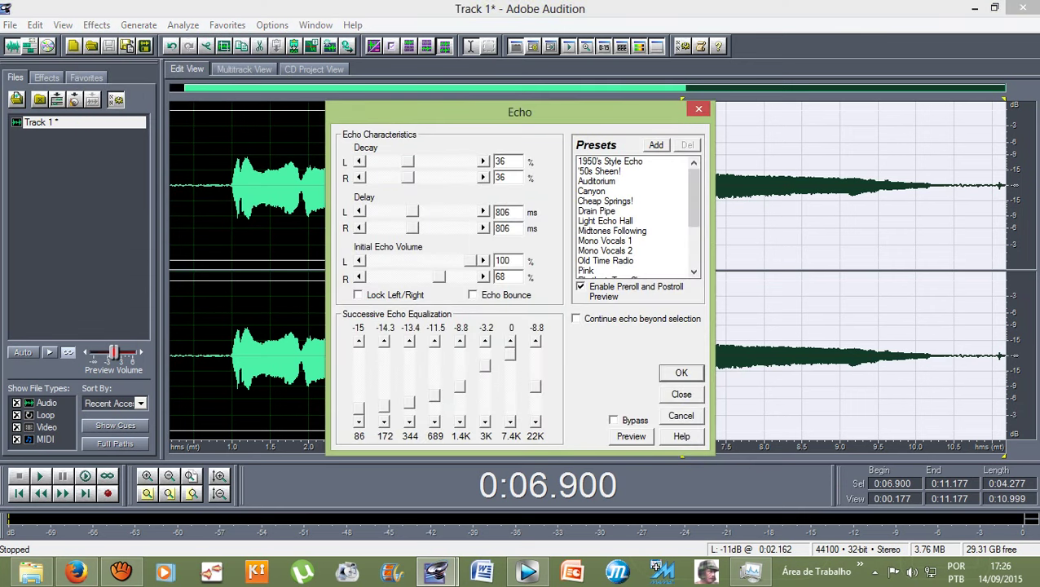
{"action": "left_click", "coordinate": [593, 191]}
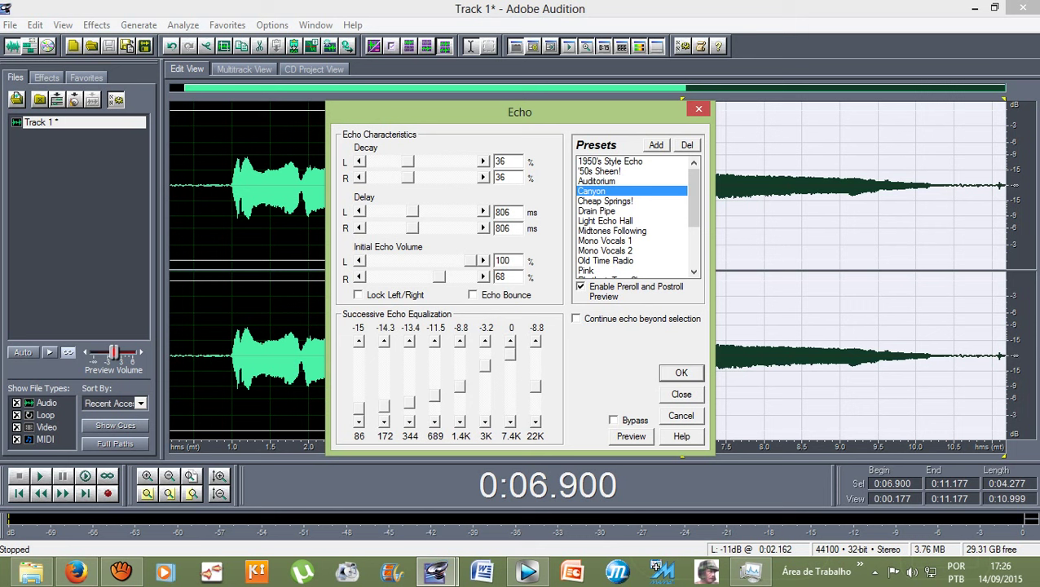
{"action": "left_click", "coordinate": [631, 436]}
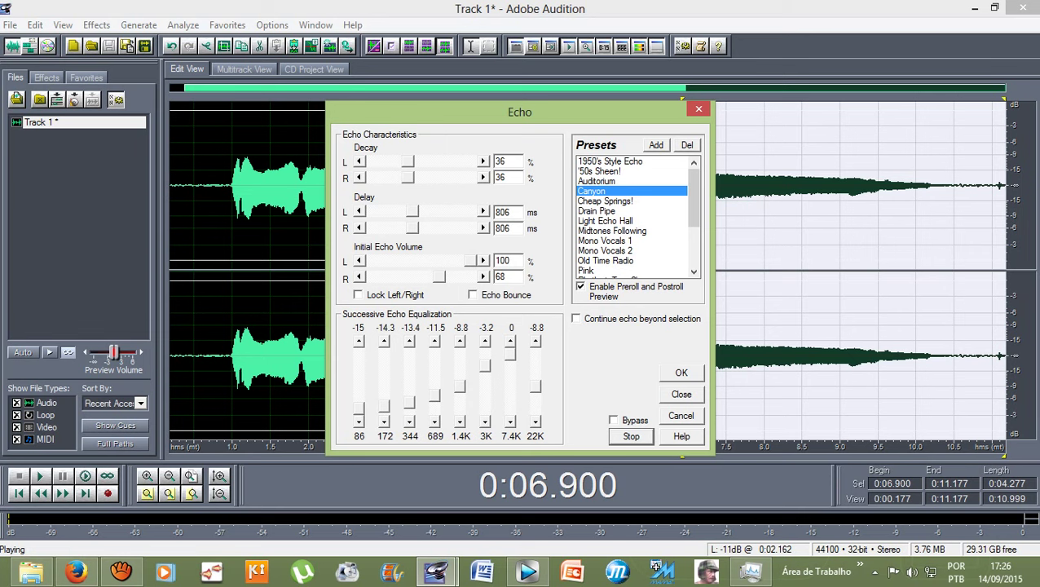
{"action": "key", "text": "Return"}
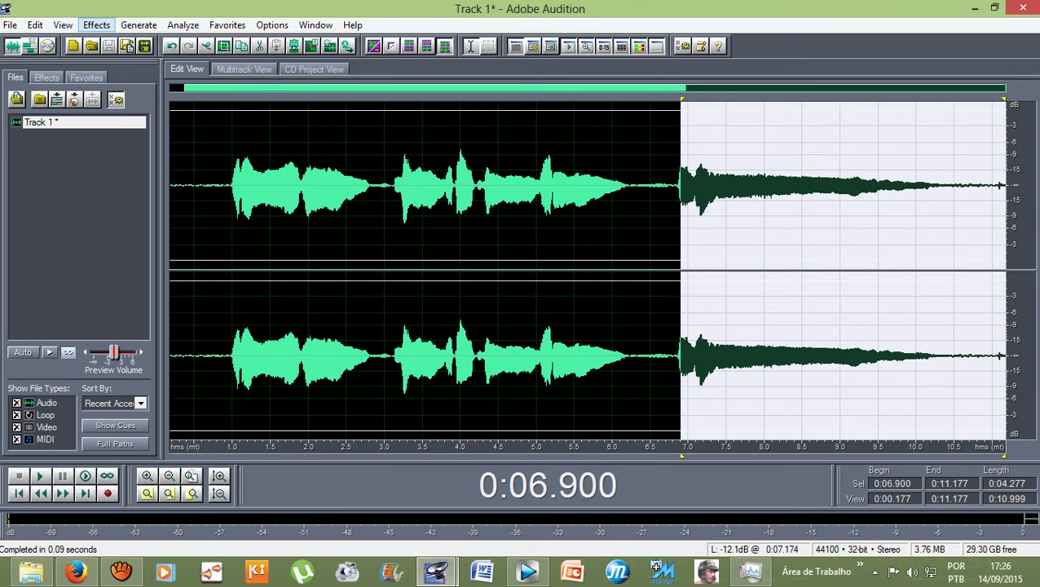
Step: Apply the Canyon echo preset once more to the last phrase, from 0:06.900 to 0:11.177, and listen from 0:00.560
{"action": "left_click", "coordinate": [96, 25]}
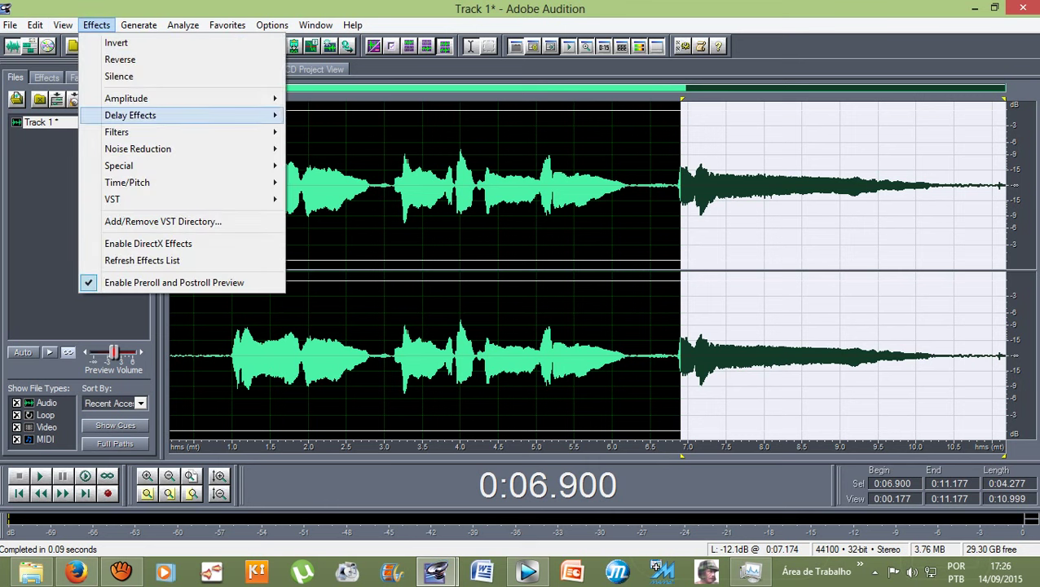
{"action": "mouse_move", "coordinate": [131, 115]}
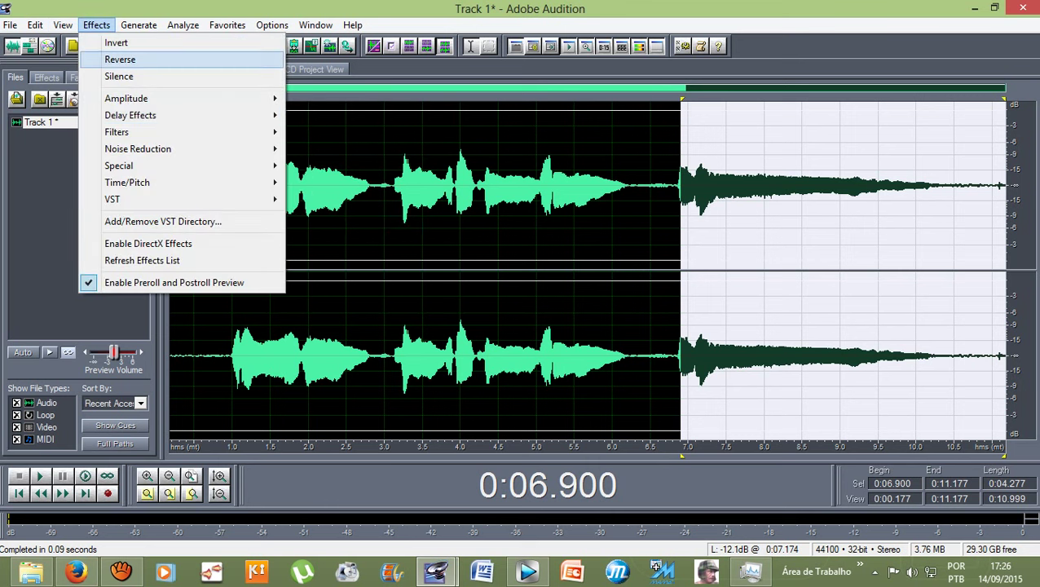
{"action": "left_click", "coordinate": [401, 164]}
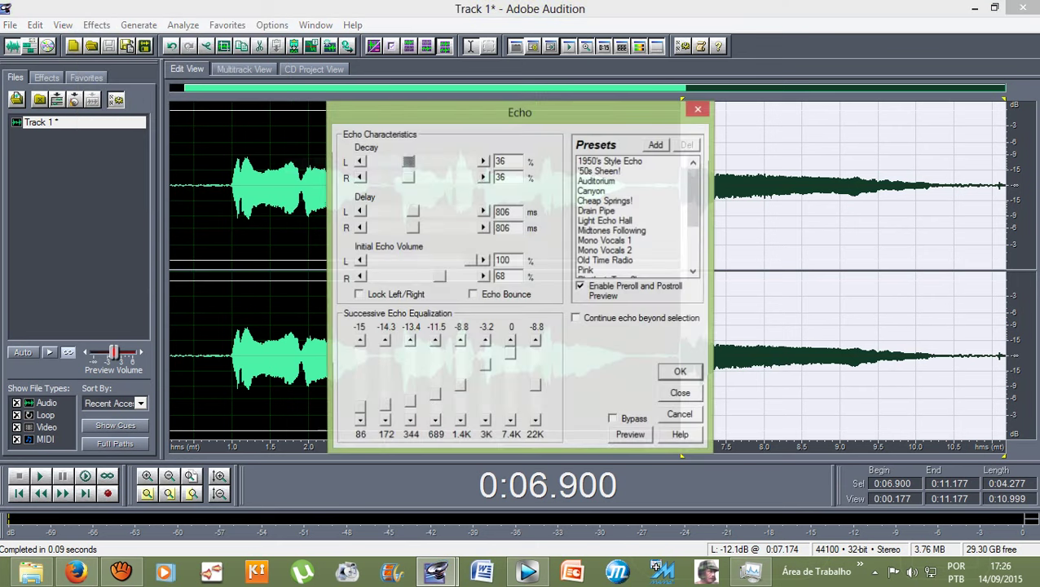
{"action": "left_click", "coordinate": [604, 191]}
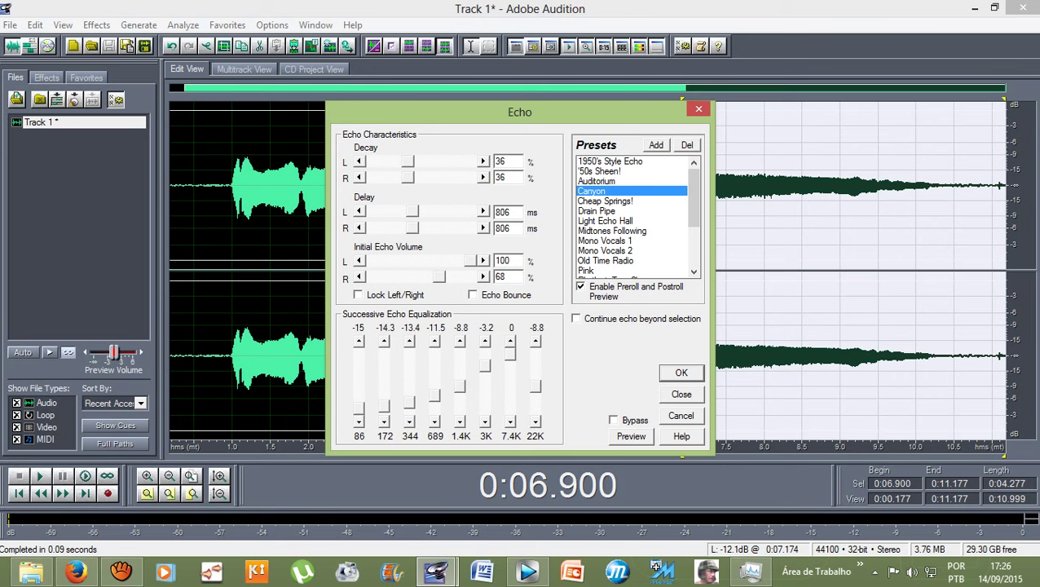
{"action": "left_click", "coordinate": [681, 373]}
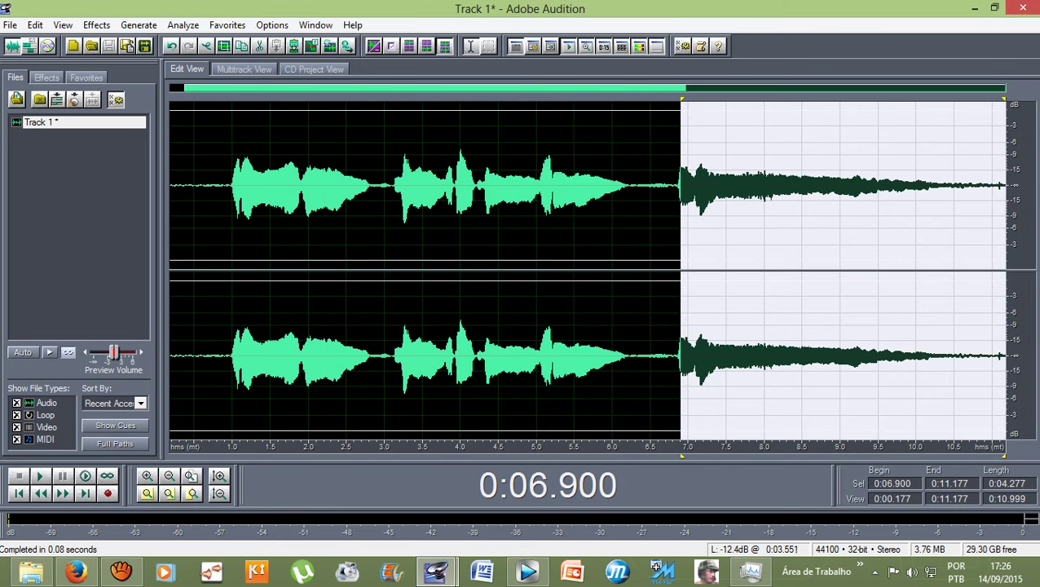
{"action": "left_click", "coordinate": [199, 187]}
{"action": "key", "text": "space"}
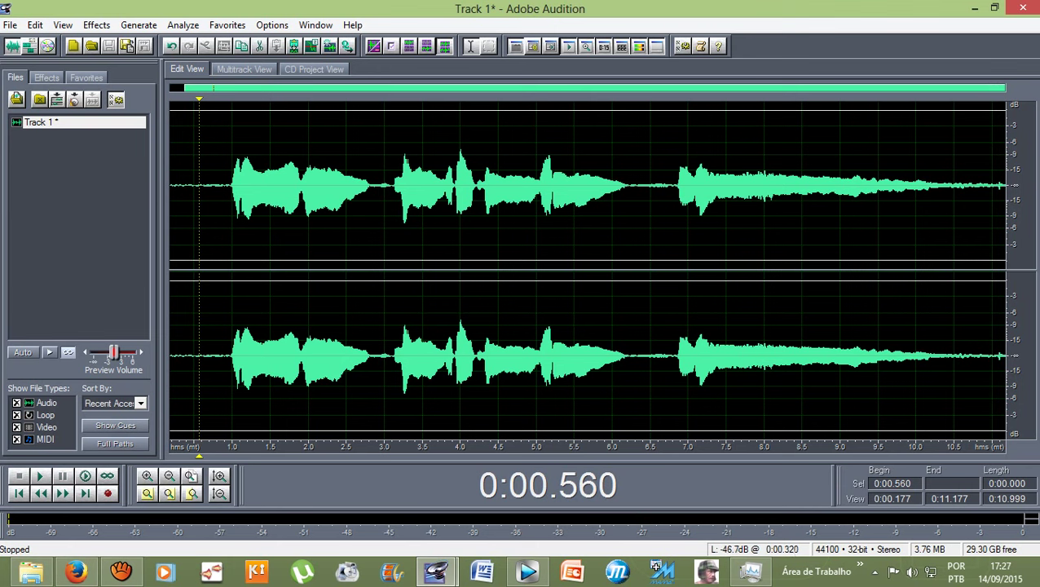
Step: Play the recording from 0:02.814 to locate the end of the phrase before the last one
{"action": "left_click_drag", "start_coordinate": [218, 269], "coordinate": [1004, 269]}
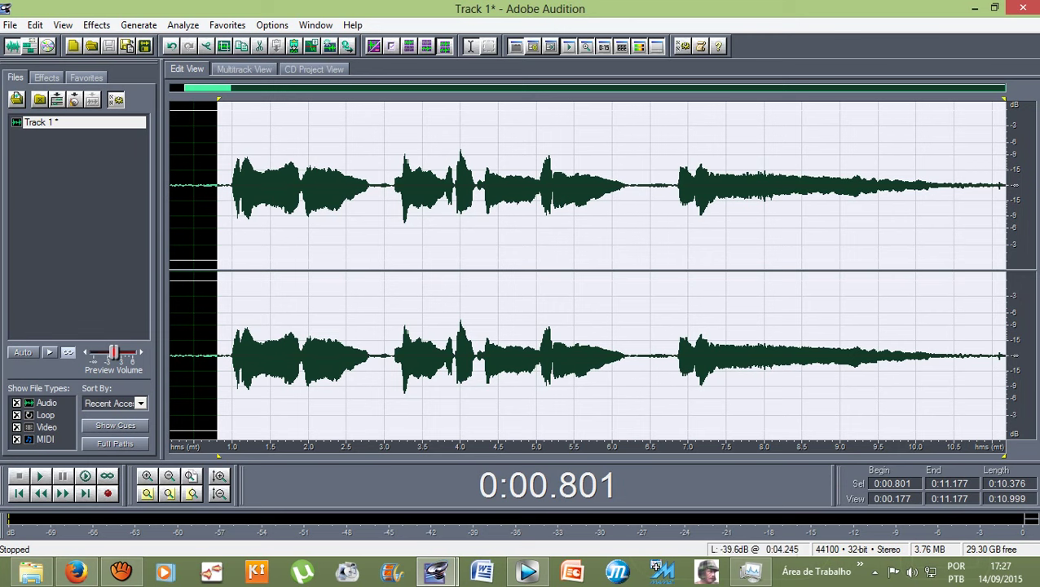
{"action": "left_click", "coordinate": [473, 188]}
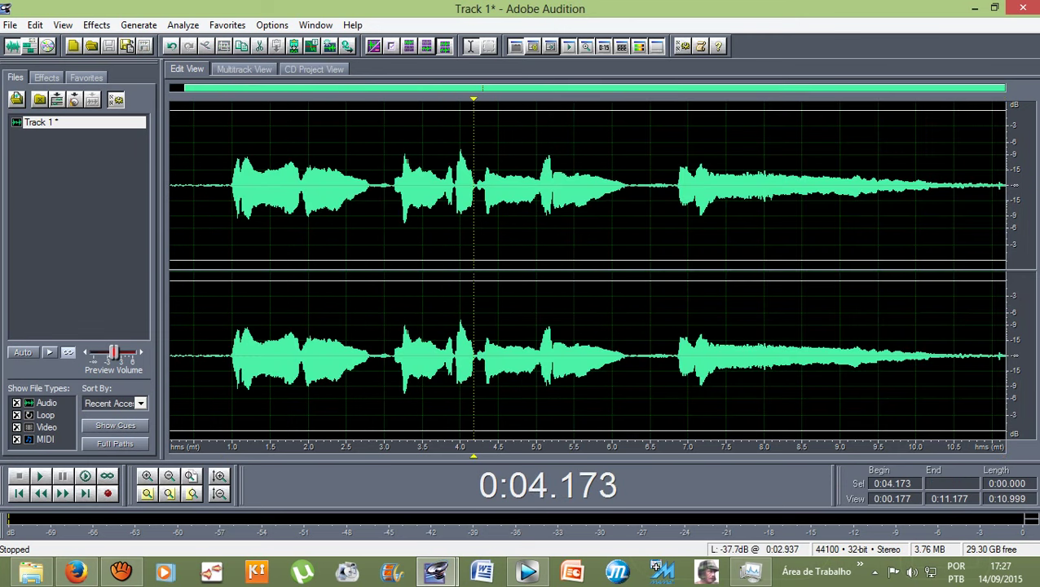
{"action": "left_click", "coordinate": [377, 188]}
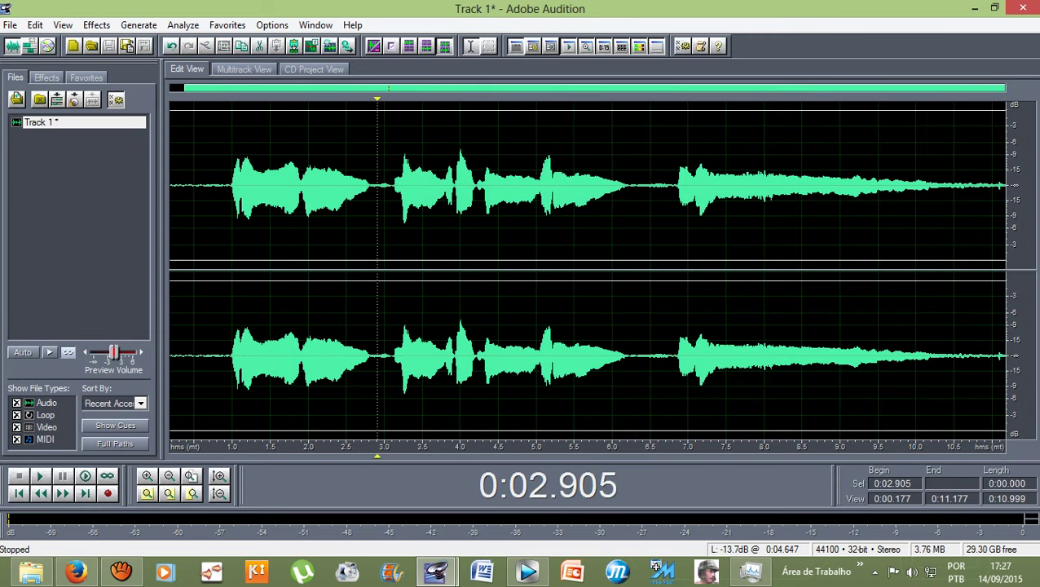
{"action": "left_click", "coordinate": [398, 188]}
{"action": "left_click", "coordinate": [557, 196]}
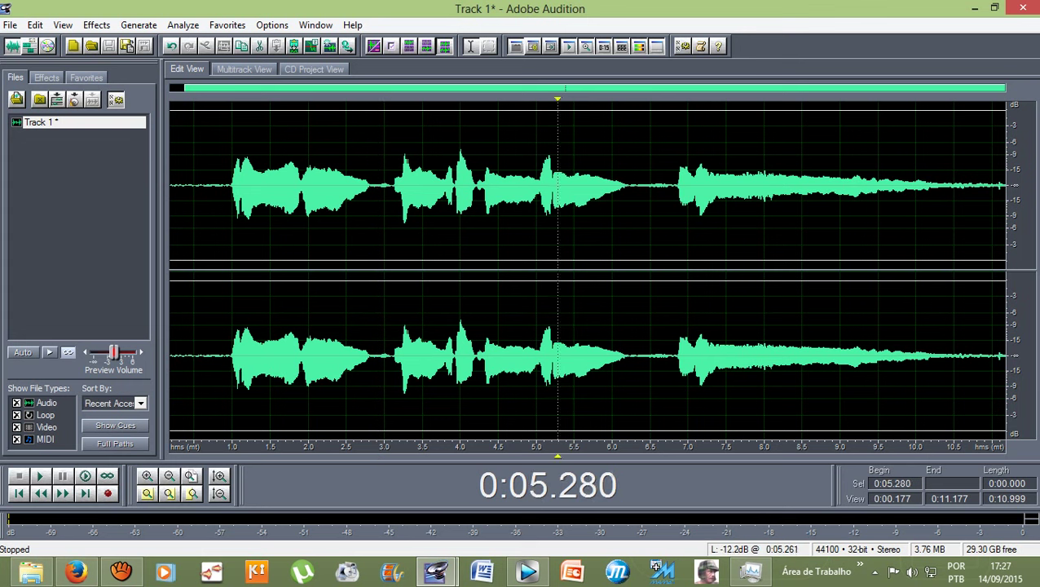
{"action": "left_click", "coordinate": [554, 196]}
{"action": "left_click", "coordinate": [370, 186]}
{"action": "key", "text": "space"}
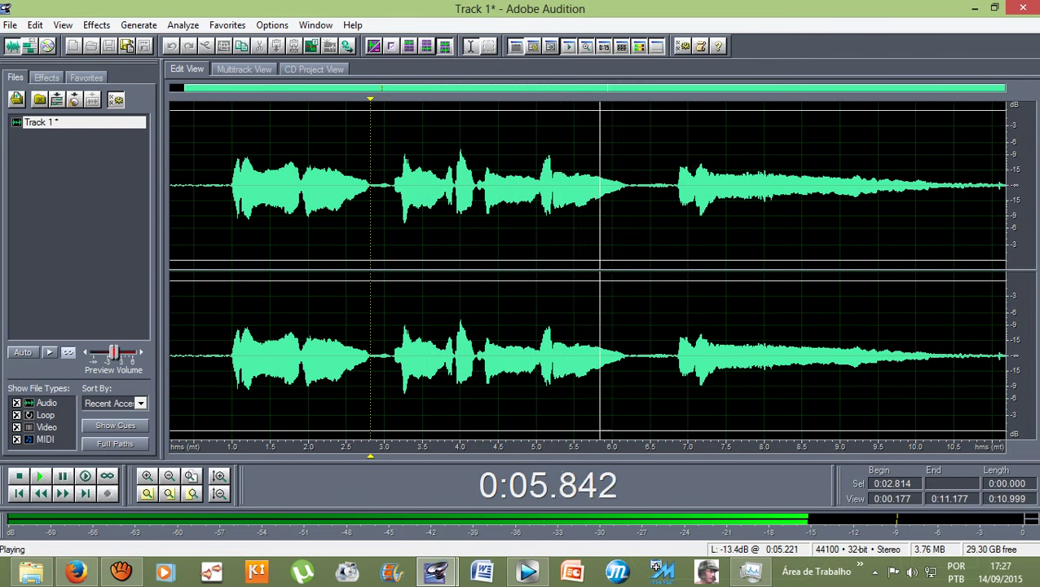
Step: Apply the Canyon echo preset to the end of the middle phrase, from 0:05.189 to 0:06.870
{"action": "left_click_drag", "start_coordinate": [551, 191], "coordinate": [678, 191]}
{"action": "key", "text": "space"}
{"action": "key", "text": "space"}
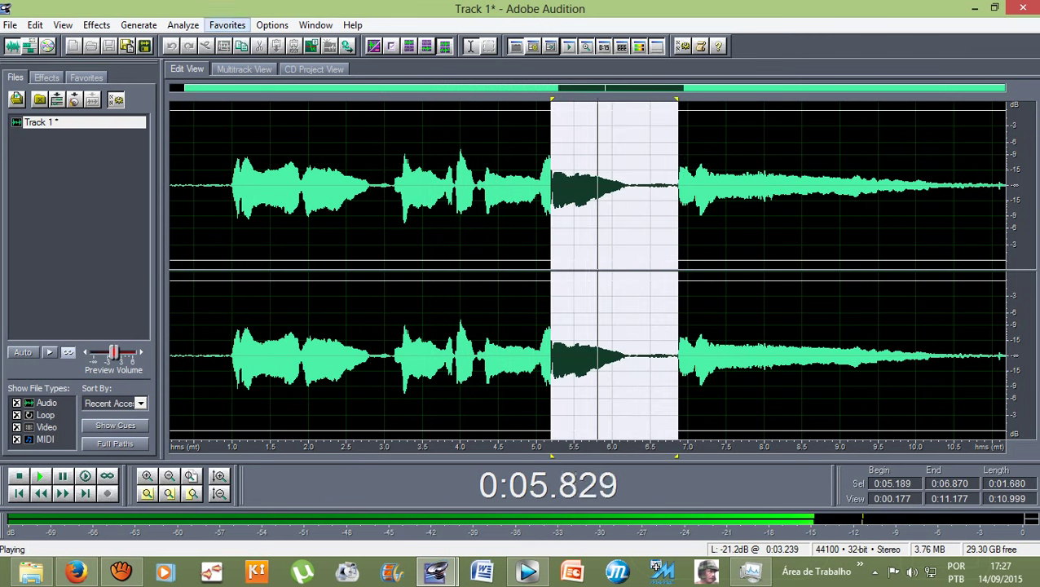
{"action": "left_click", "coordinate": [97, 24]}
{"action": "mouse_move", "coordinate": [131, 115]}
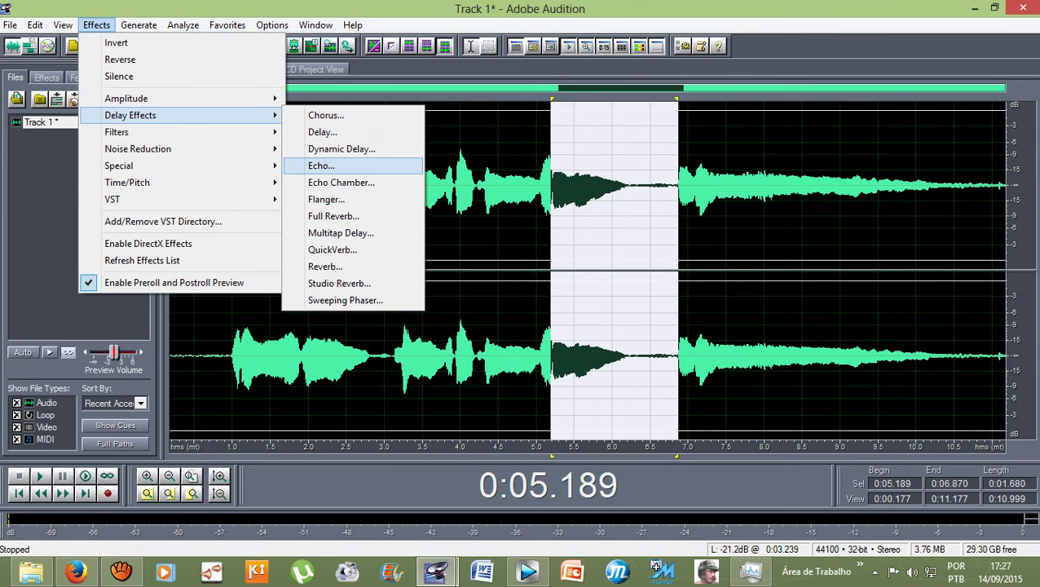
{"action": "left_click", "coordinate": [321, 165]}
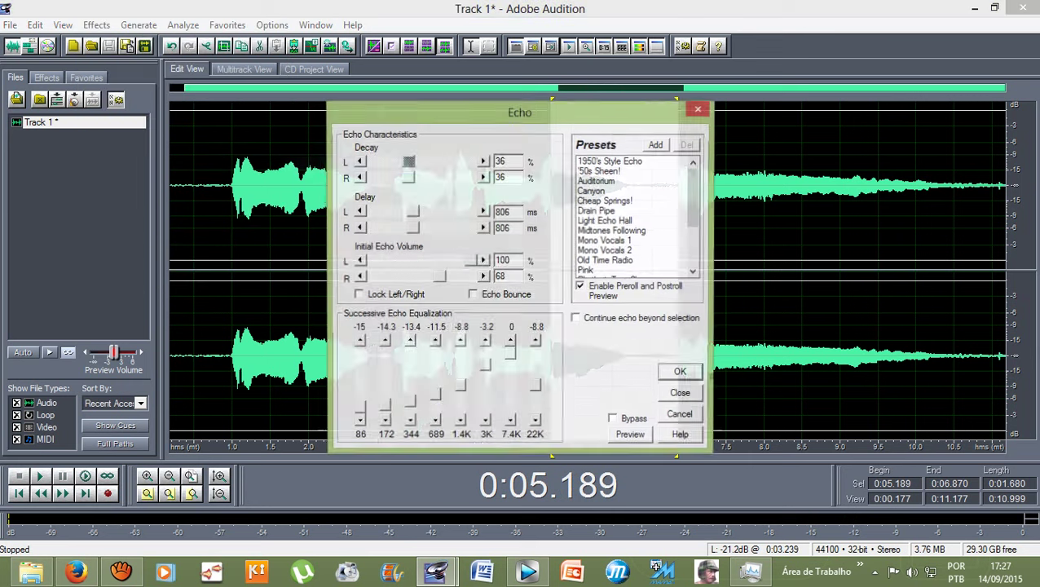
{"action": "left_click", "coordinate": [592, 191]}
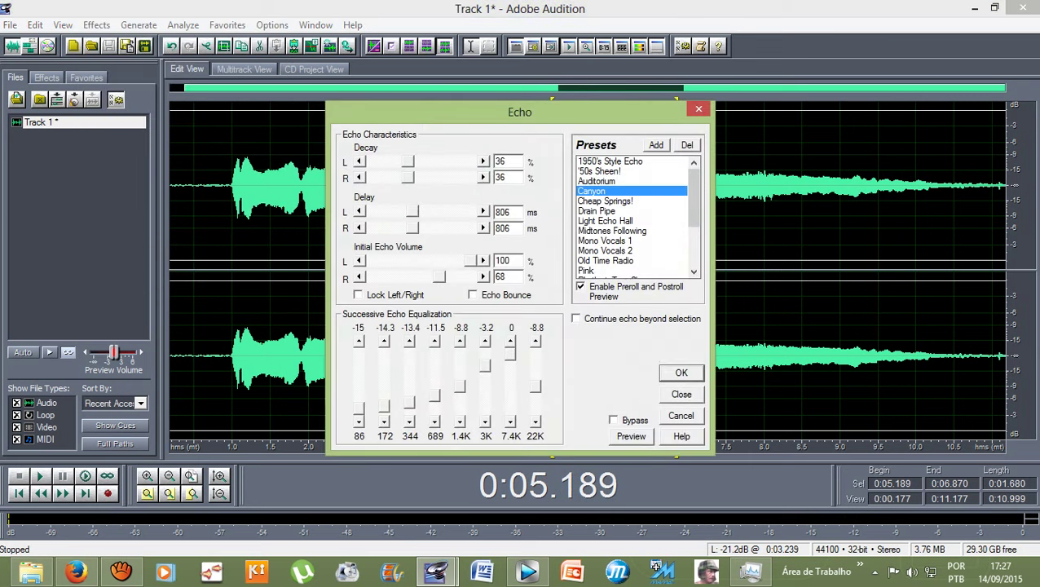
{"action": "left_click", "coordinate": [681, 372]}
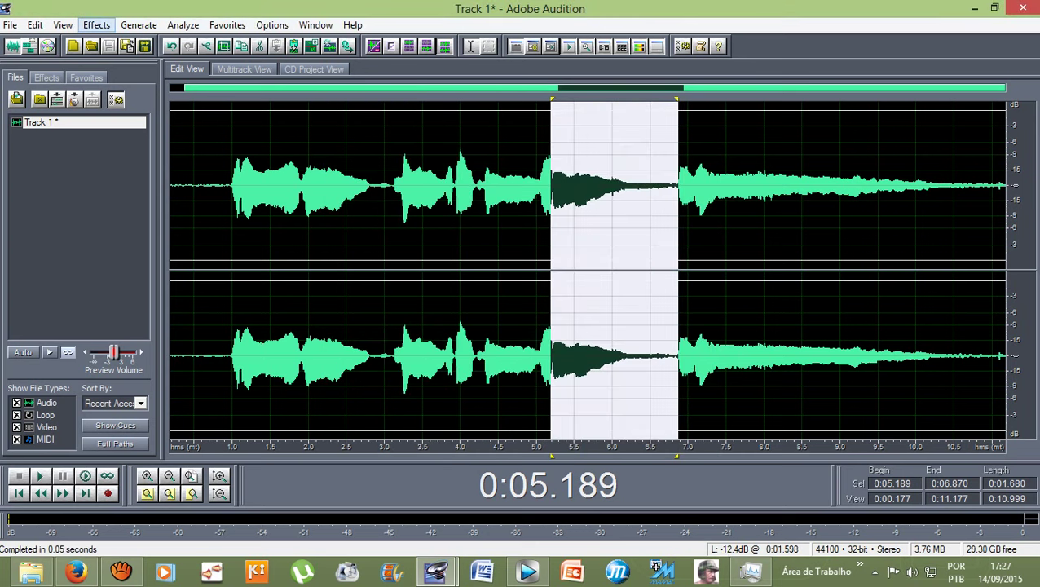
Step: Apply the same echo a second time to the selected 0:05.189–0:06.870 range and listen to the recording from 0:00.731
{"action": "left_click", "coordinate": [96, 24]}
{"action": "mouse_move", "coordinate": [130, 115]}
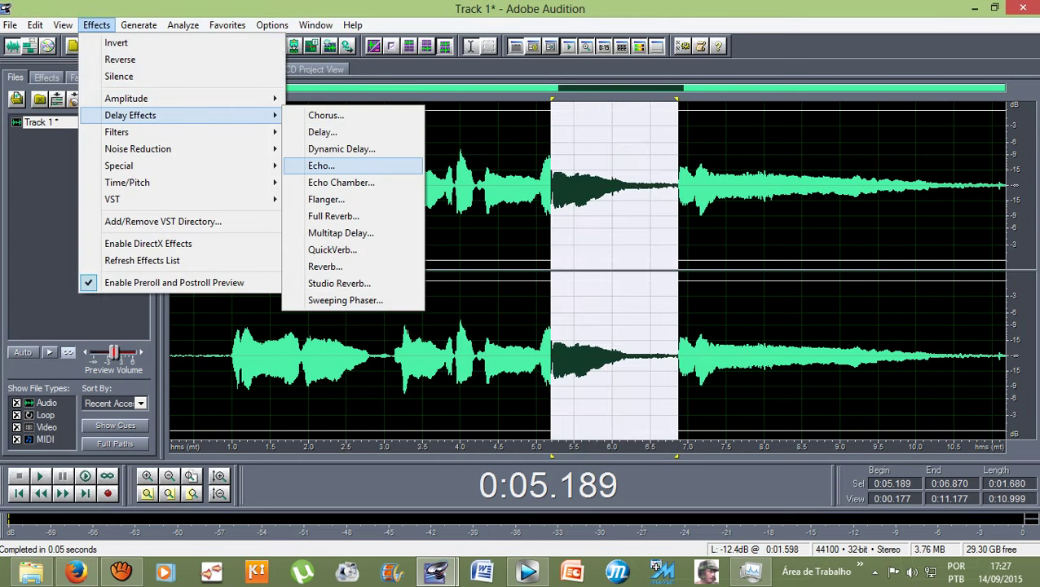
{"action": "left_click", "coordinate": [321, 165]}
{"action": "left_click", "coordinate": [681, 372]}
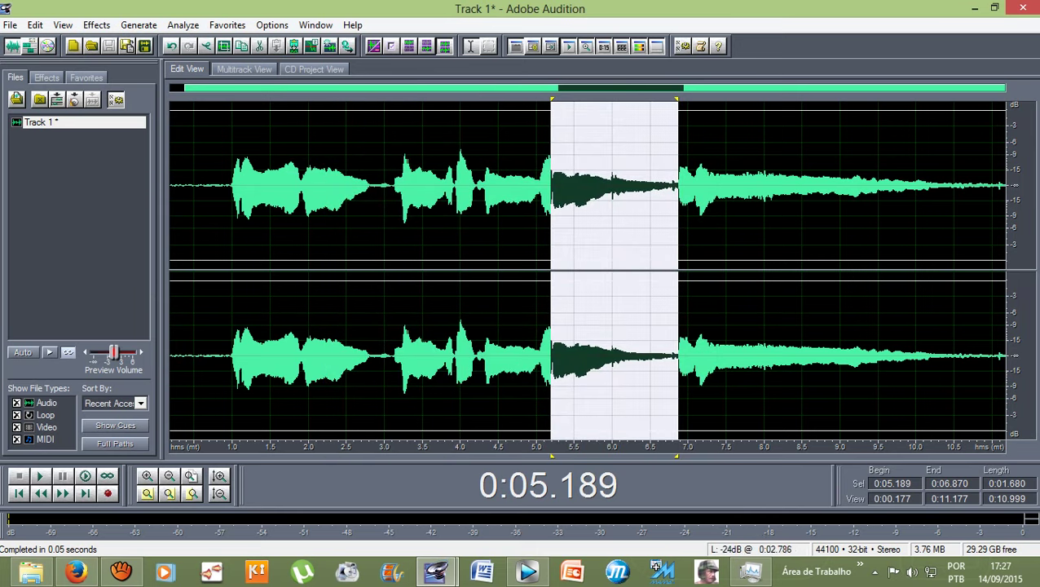
{"action": "left_click", "coordinate": [211, 187]}
{"action": "key", "text": "space"}
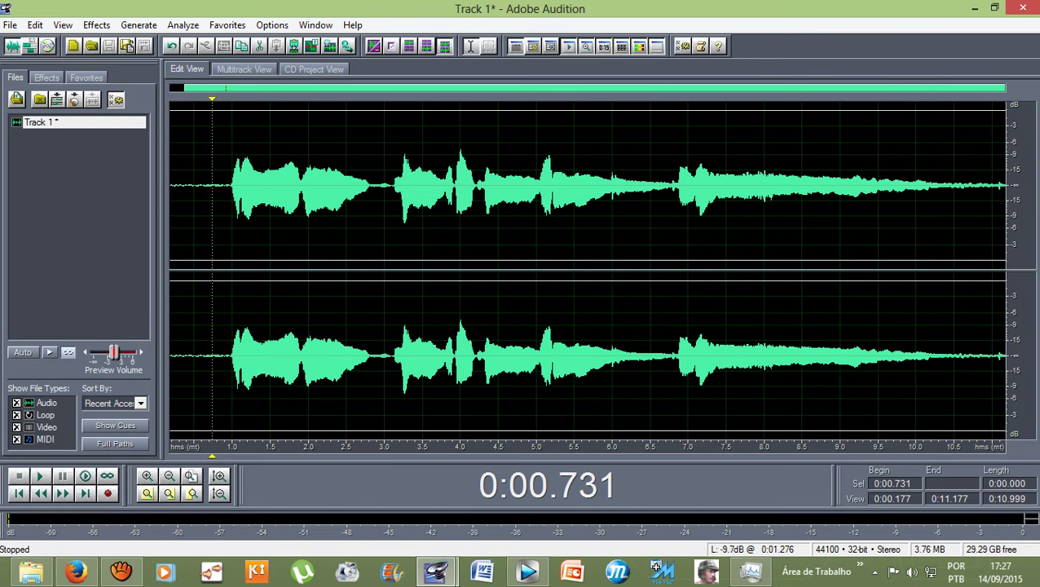
Step: Place the playback cursor at 0:00.500 and switch to the multitrack session with a 40-second timeline
{"action": "left_click", "coordinate": [195, 187]}
{"action": "left_click", "coordinate": [244, 68]}
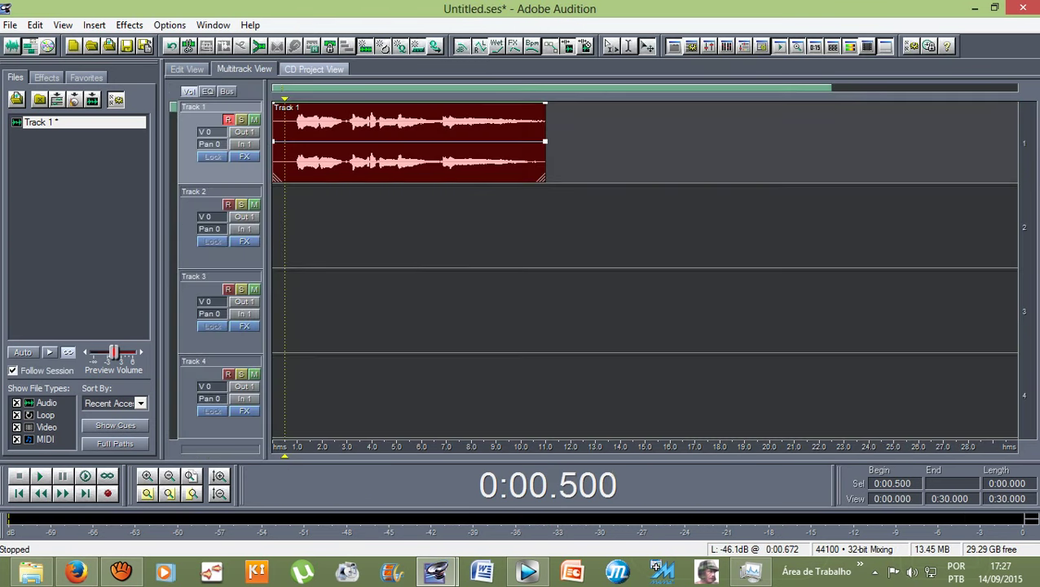
{"action": "scroll", "coordinate": [643, 269], "scroll_direction": "down", "scroll_amount": 1}
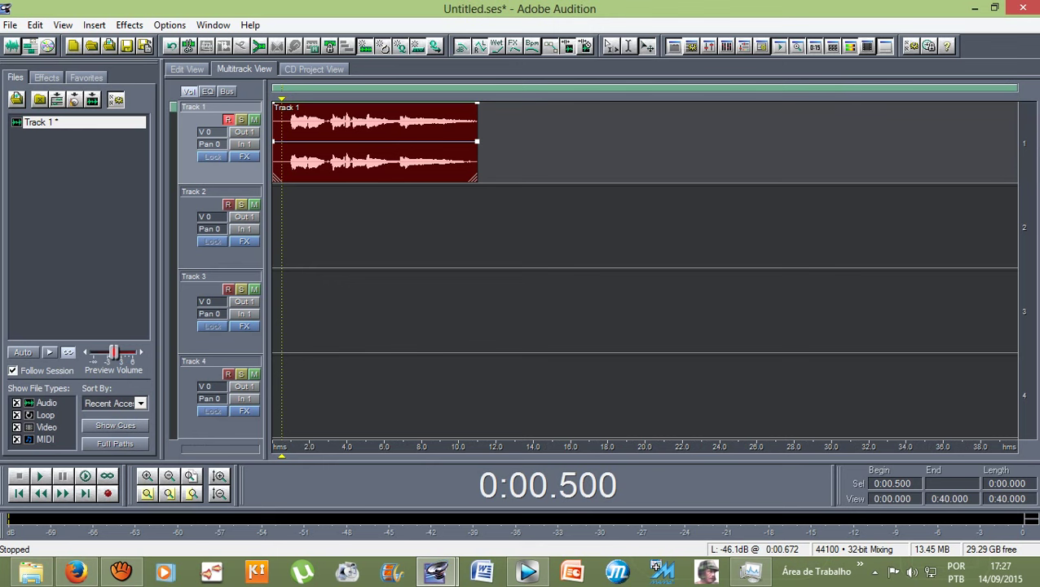